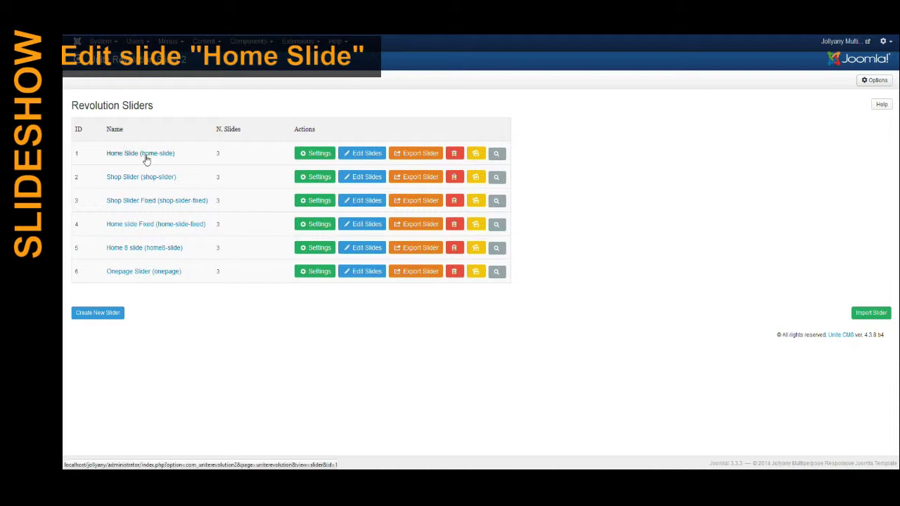
- Open the settings of the Home Slide slider and compare the layout example with Force Full Width off and on
click(317, 156)
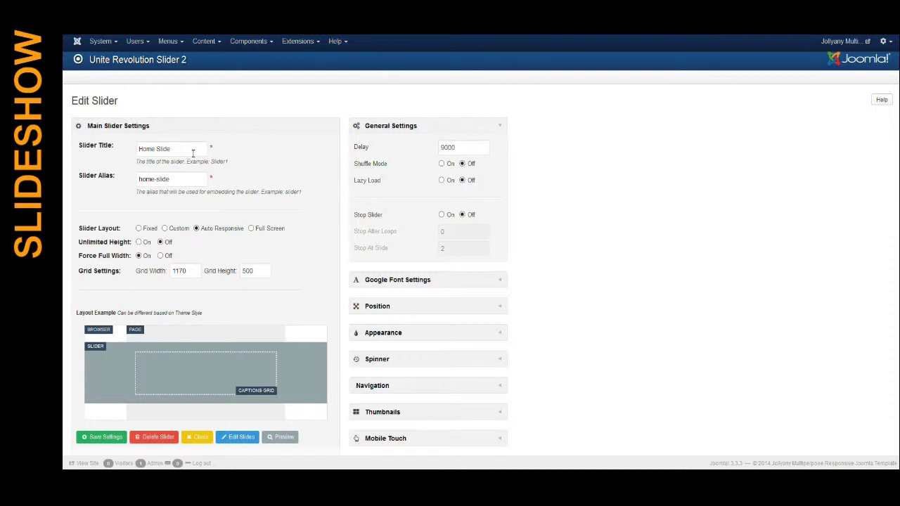
scroll(250, 168, down, 2)
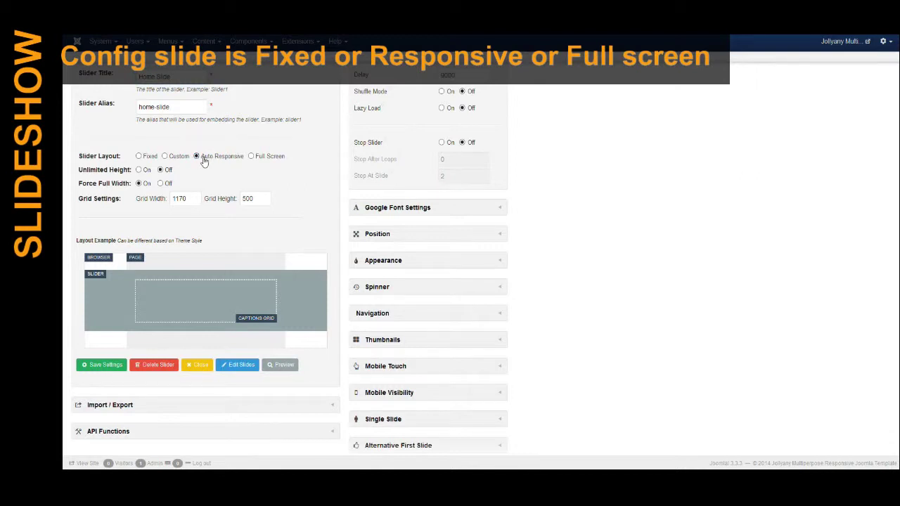
click(161, 184)
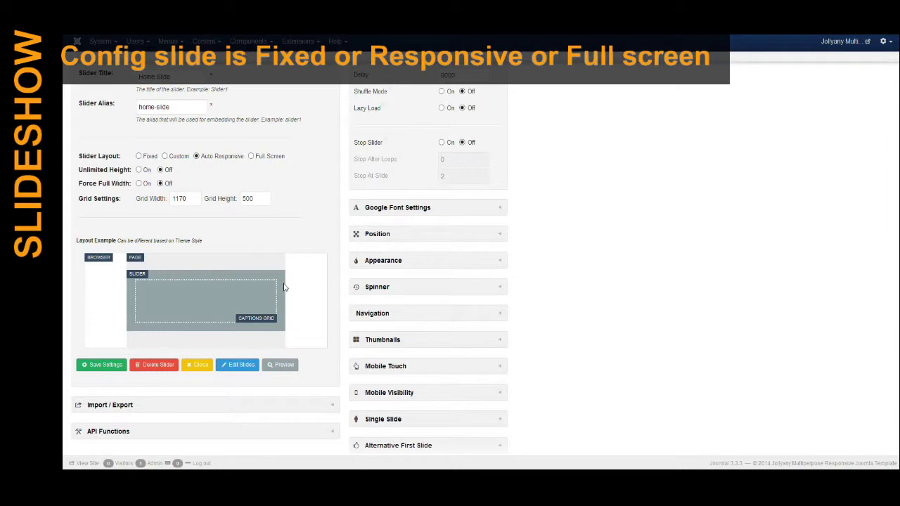
click(138, 184)
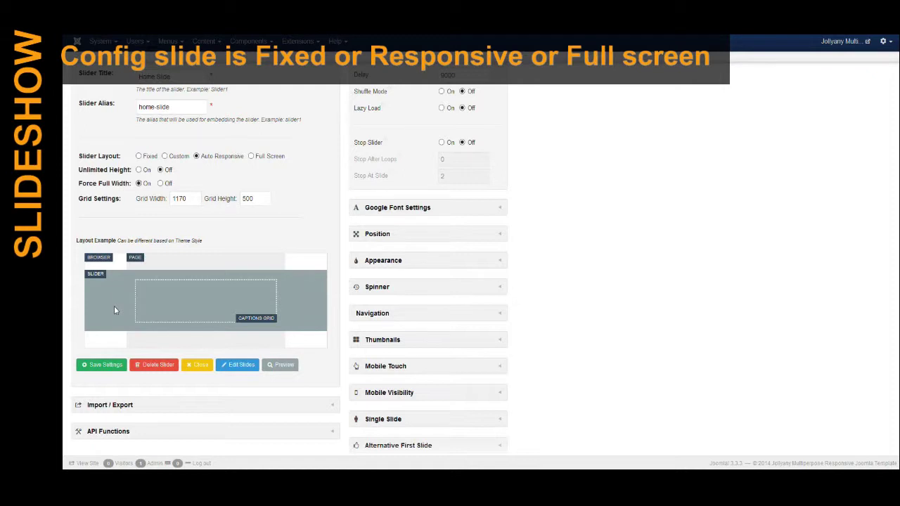
scroll(242, 300, up, 1)
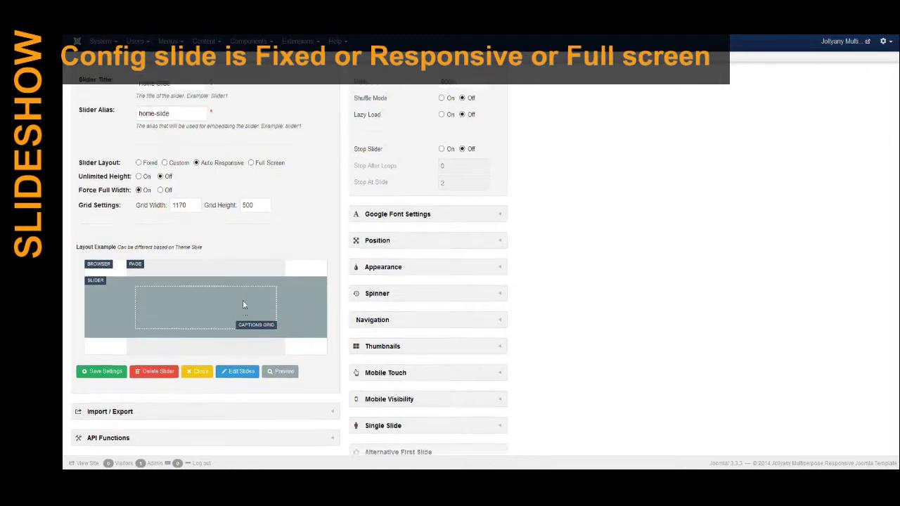
- Review the slider's delay value and the remaining groups of slider settings
drag(471, 147, 437, 147)
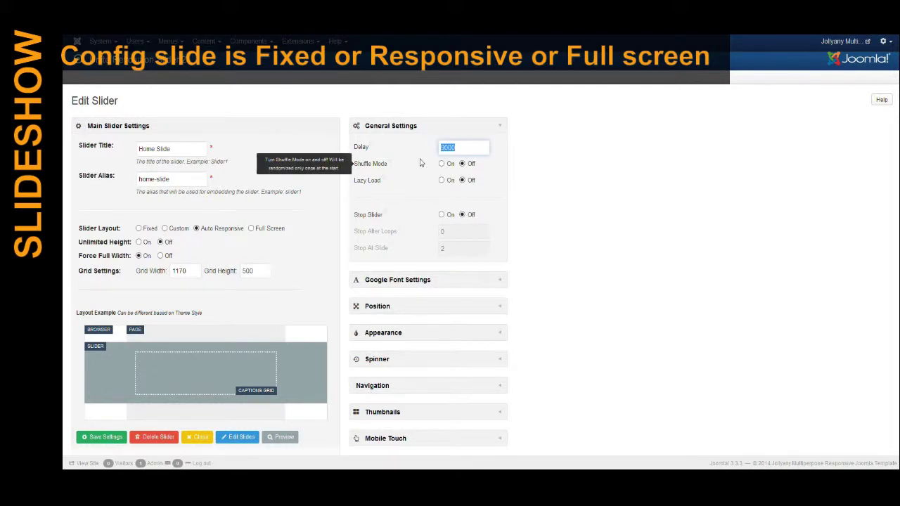
click(458, 148)
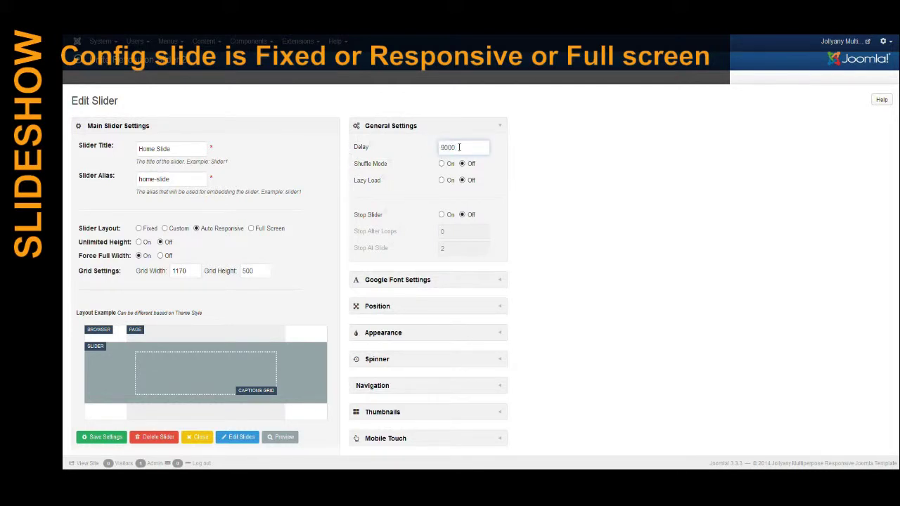
scroll(496, 237, down, 1)
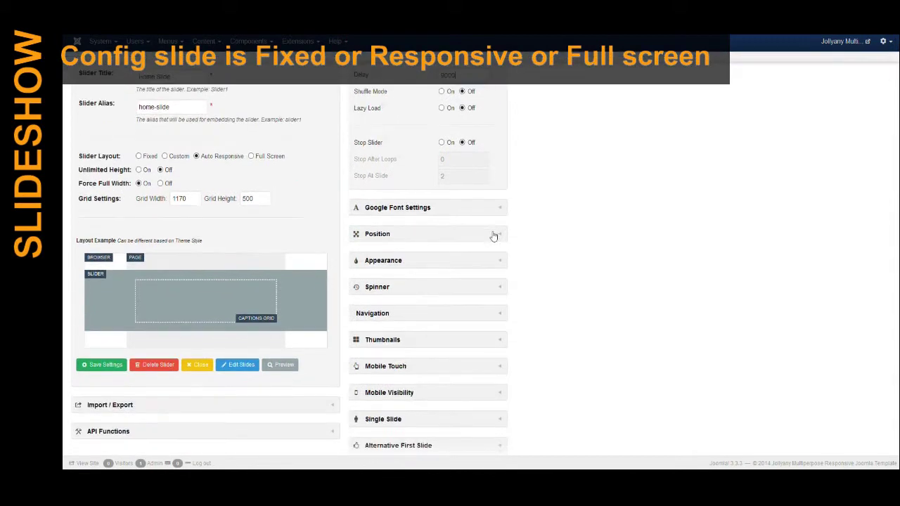
scroll(487, 235, down, 1)
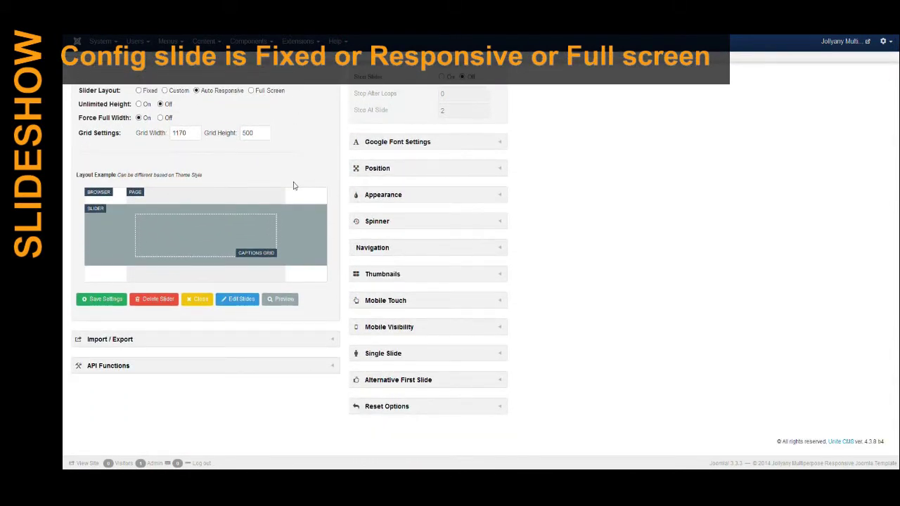
scroll(294, 186, up, 2)
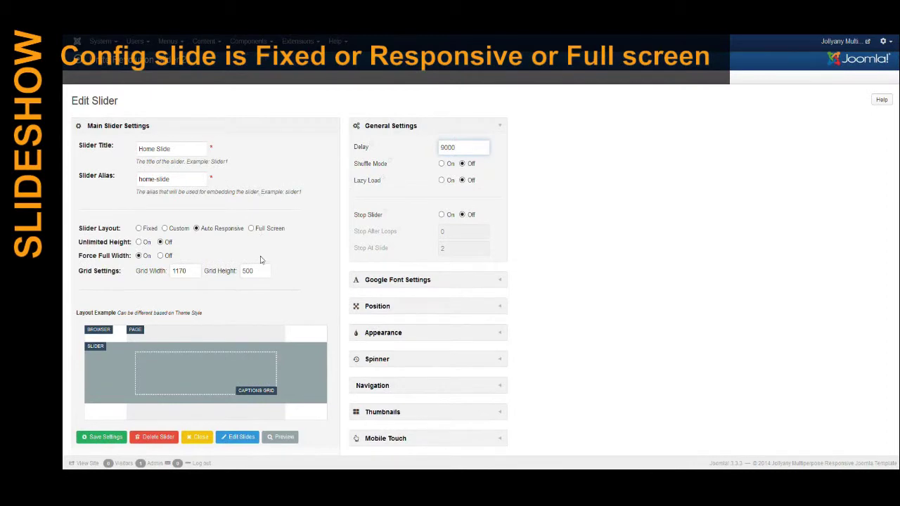
scroll(260, 260, down, 2)
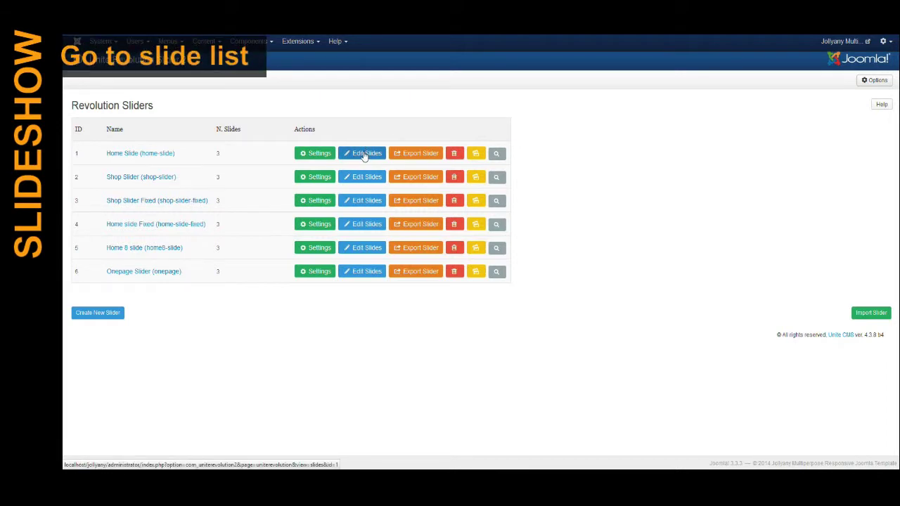
- Open the first slide of the Home Slide slider for editing and look through its available transitions
click(366, 177)
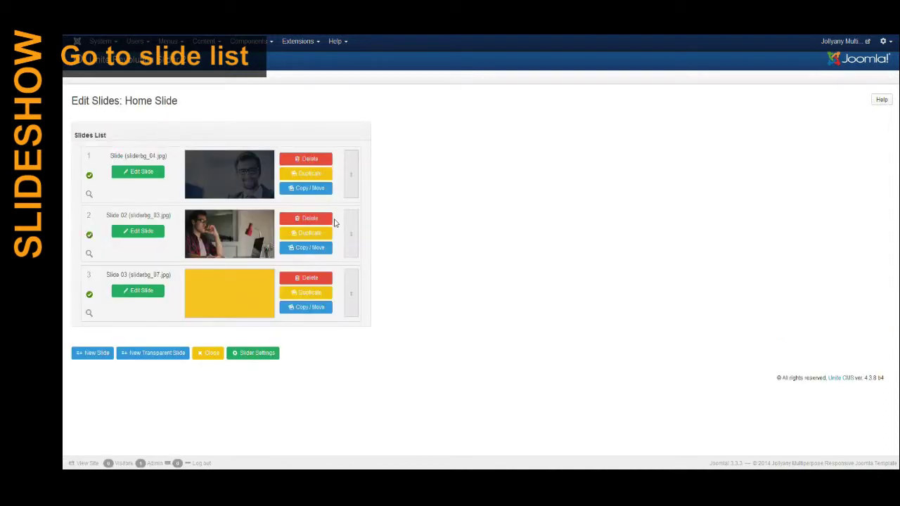
click(149, 175)
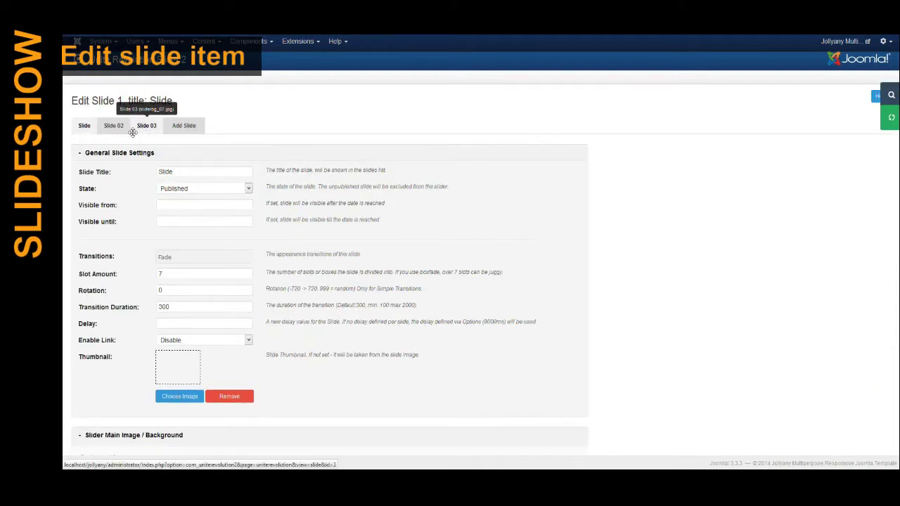
scroll(122, 193, down, 1)
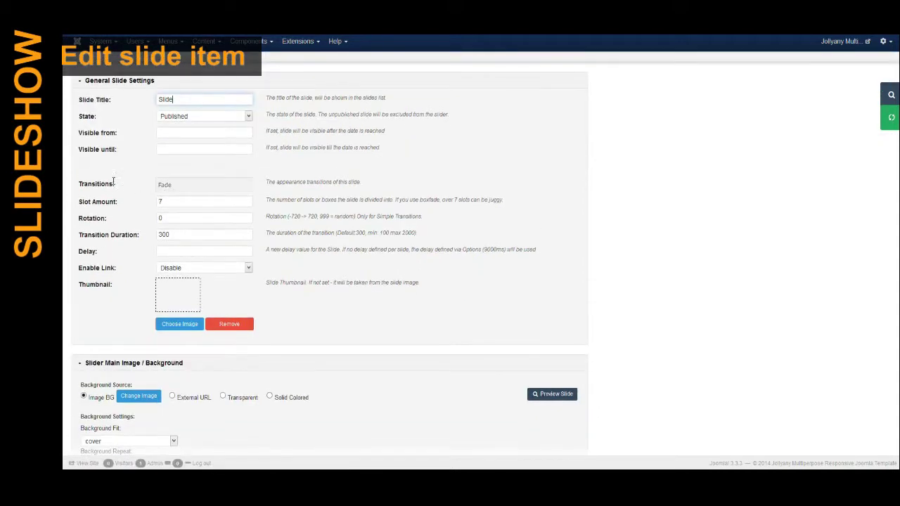
click(176, 185)
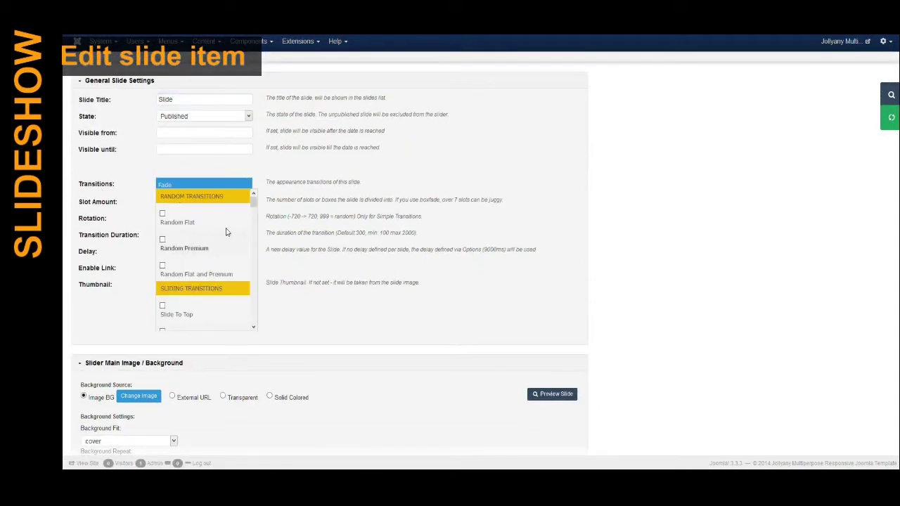
mouse_move(255, 207)
mouse_down()
mouse_move(255, 243)
mouse_move(256, 211)
mouse_up()
click(193, 200)
click(177, 201)
- Set the slide's transition duration to 800
scroll(165, 208, down, 1)
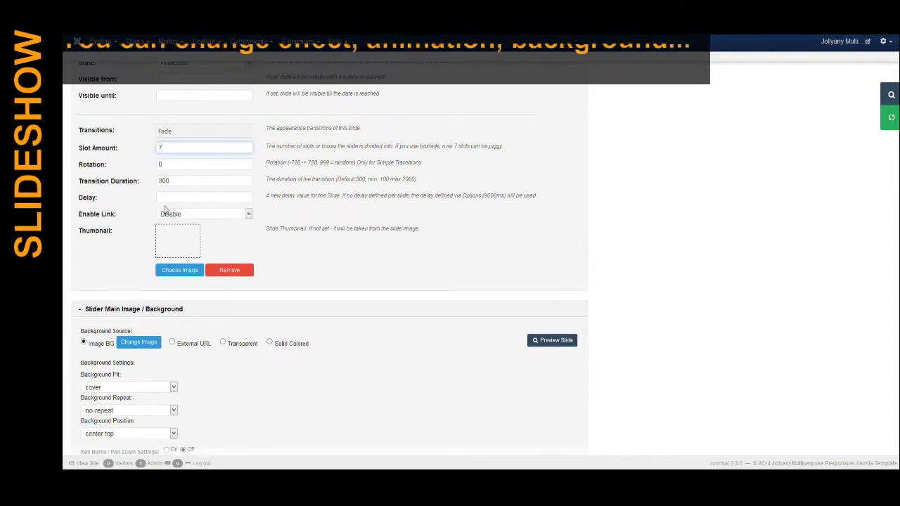
double_click(161, 180)
text(800)
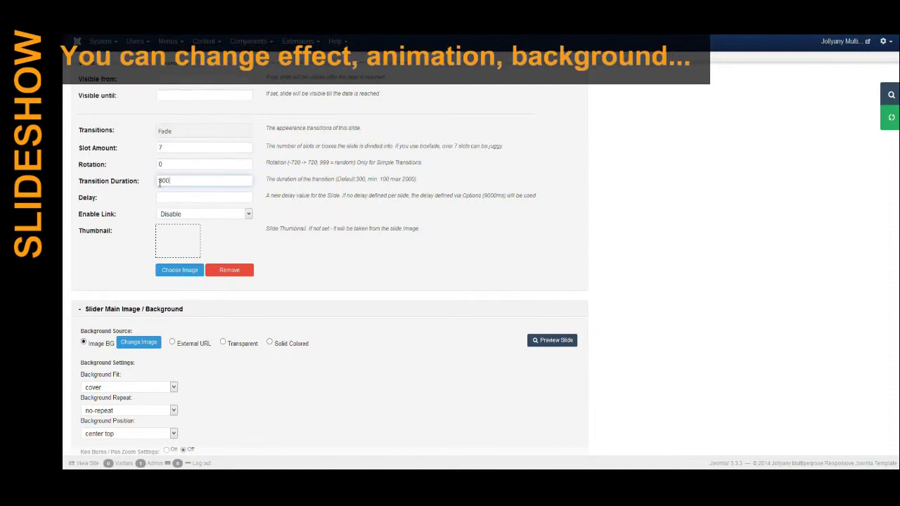
- Replace the slide's background image with sliderbg_06.jpg from the slideshow folder
scroll(116, 178, down, 4)
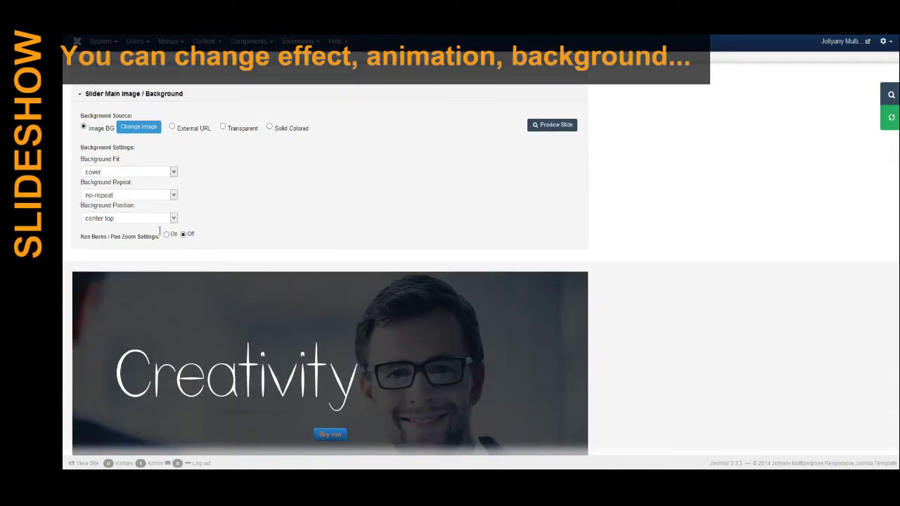
click(132, 129)
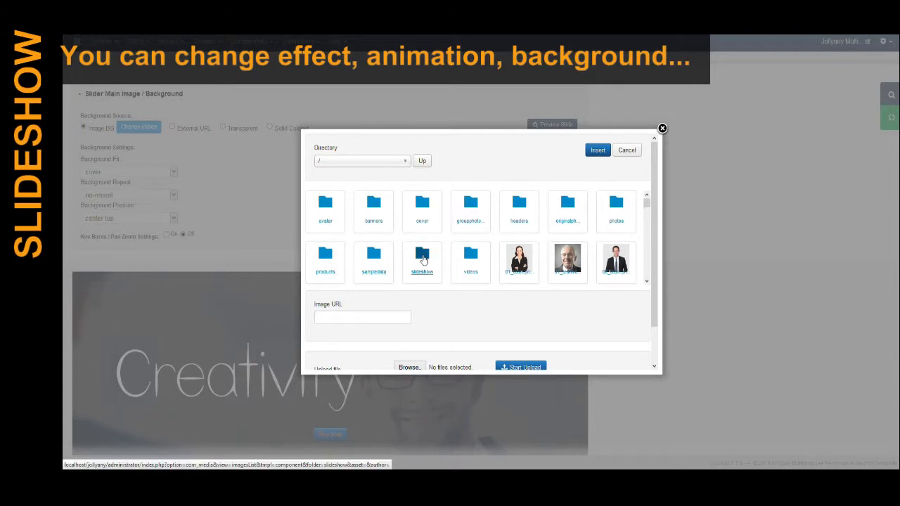
click(420, 255)
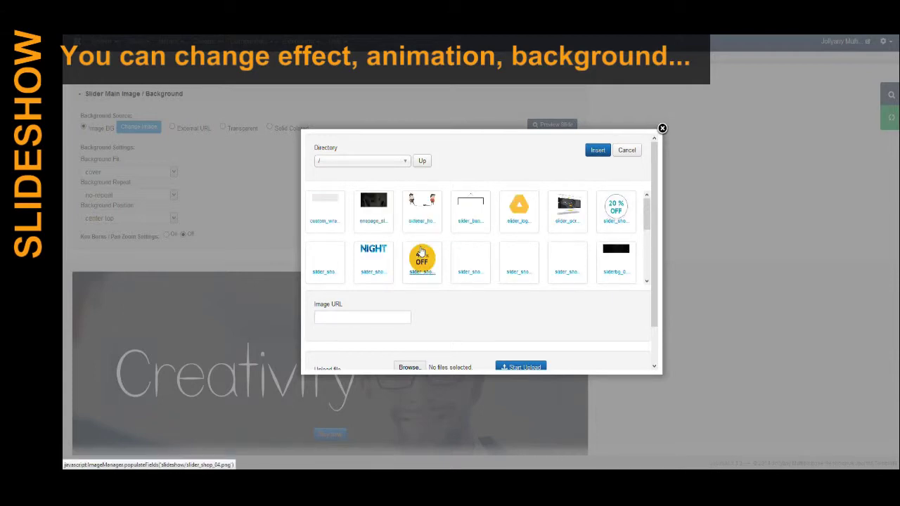
scroll(442, 244, down, 5)
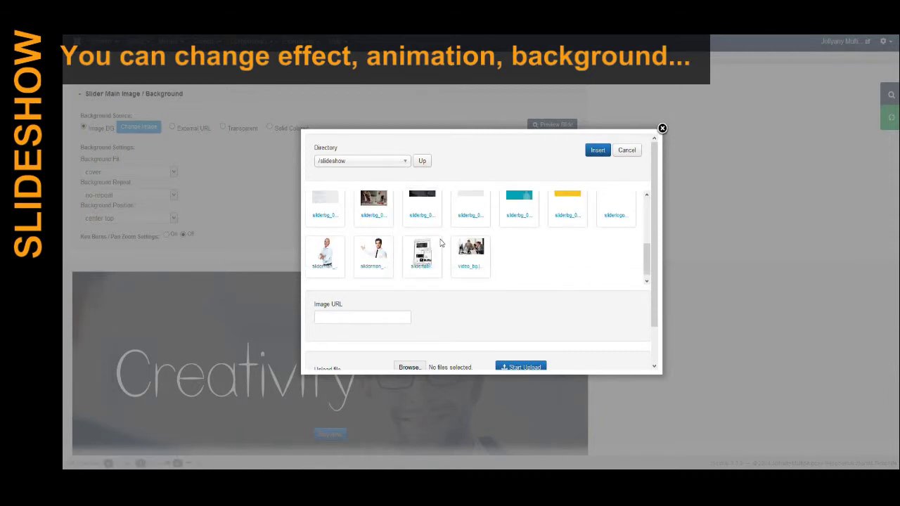
click(519, 200)
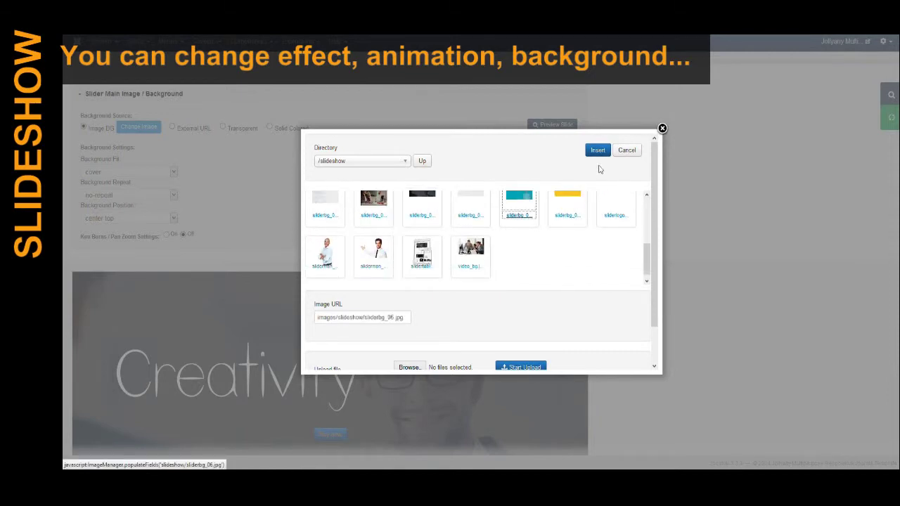
click(597, 148)
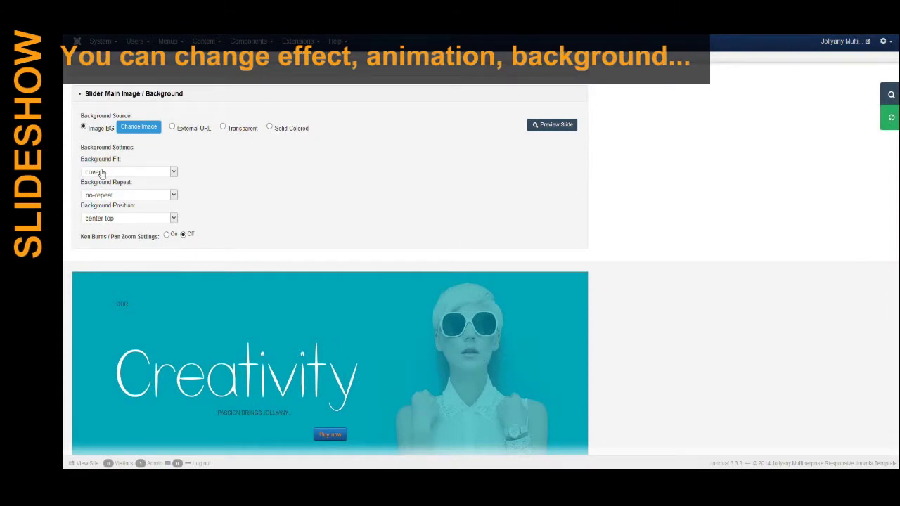
- Examine the available options for the slide's background fit, background repeat and background position
click(126, 173)
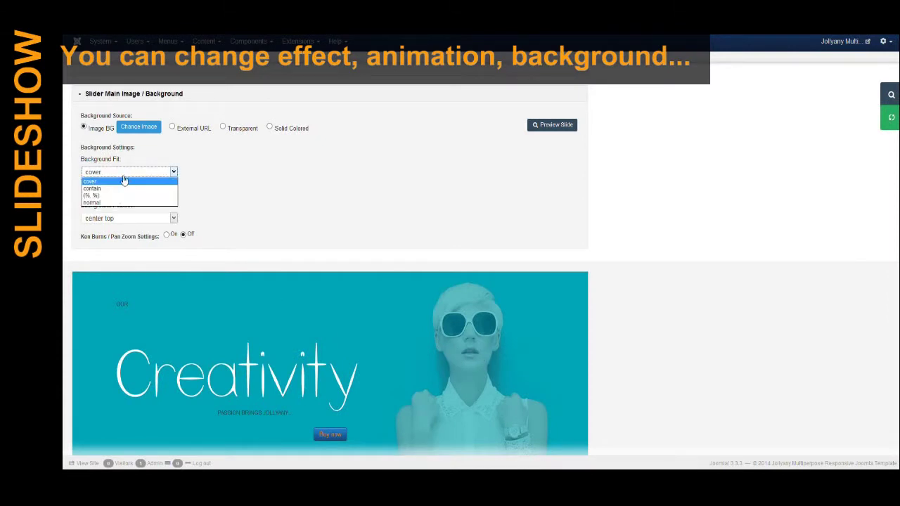
click(184, 189)
click(166, 197)
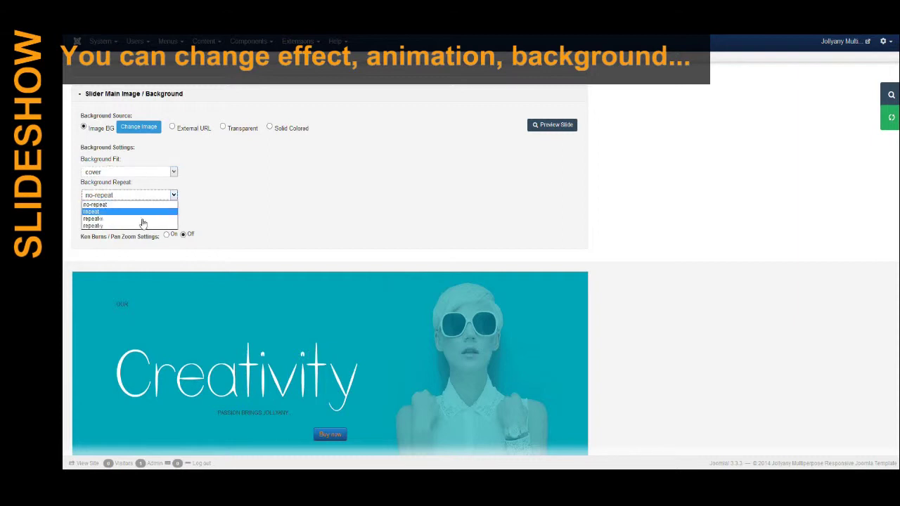
click(205, 201)
click(172, 219)
click(229, 218)
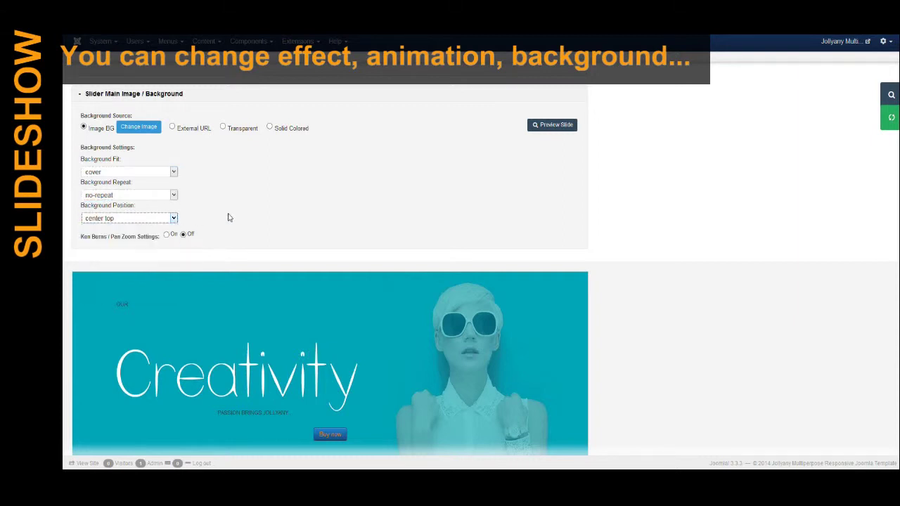
- Examine the general parameters of the OUR, Image 4, PASSION BRINGS and Buy now layers in turn
scroll(236, 208, down, 5)
scroll(250, 211, down, 3)
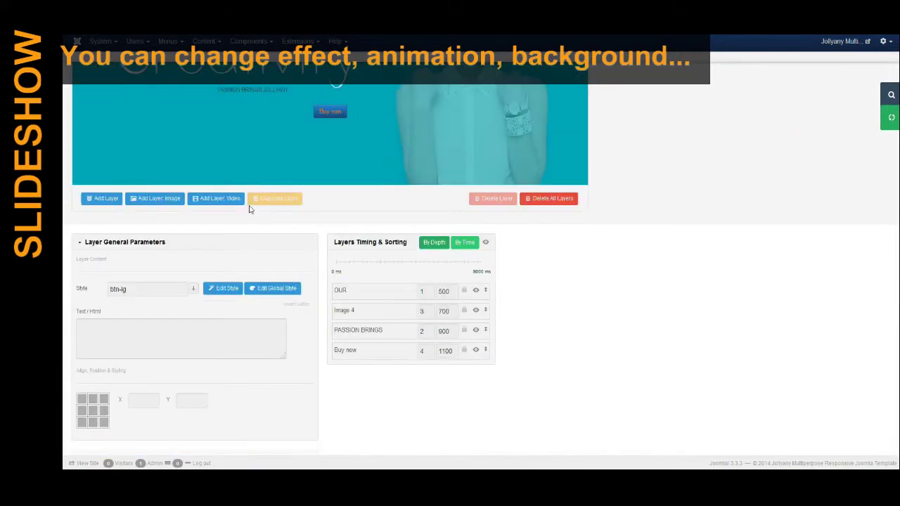
click(366, 239)
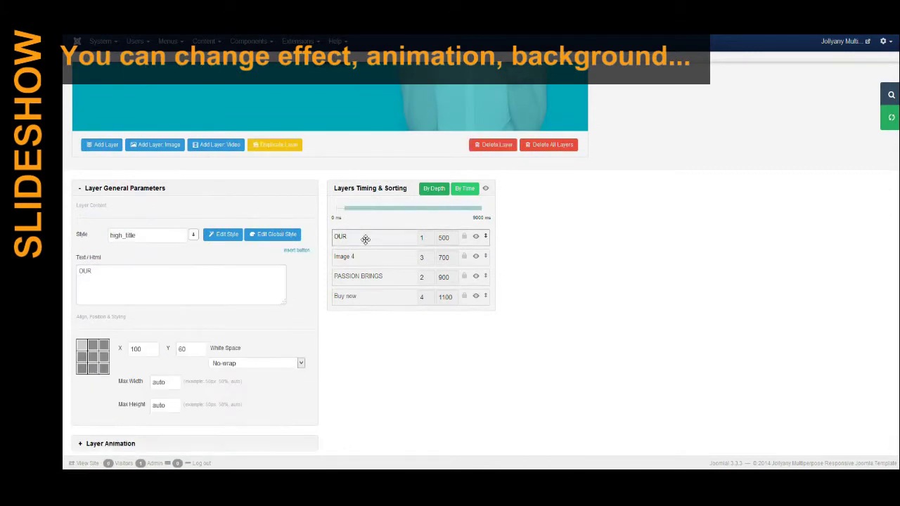
scroll(278, 224, up, 3)
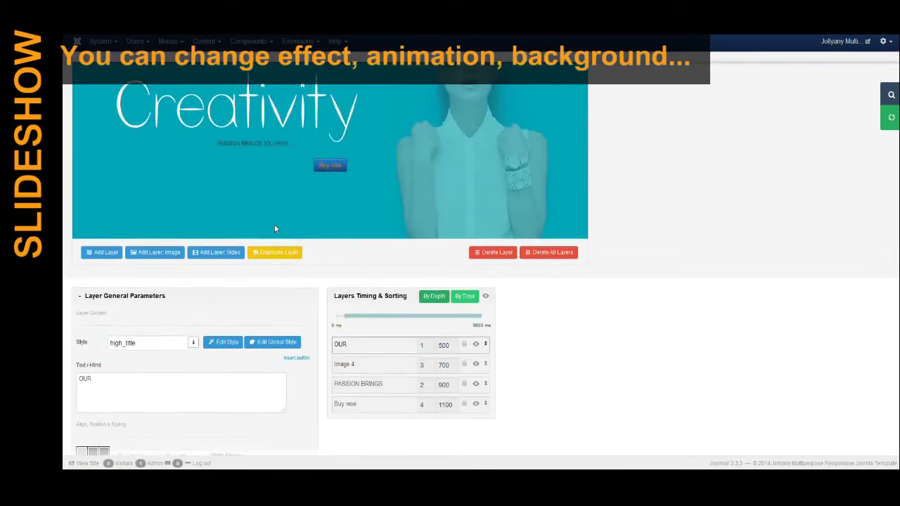
click(373, 365)
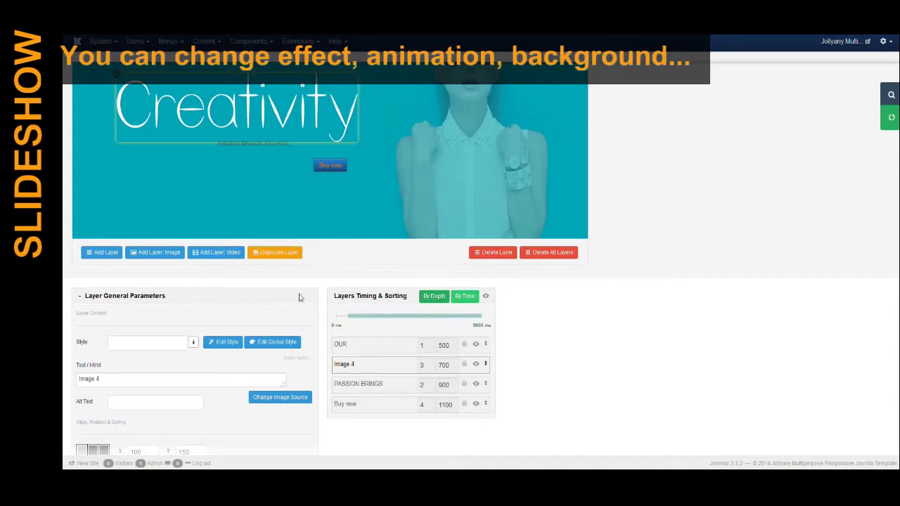
scroll(292, 287, down, 1)
click(370, 331)
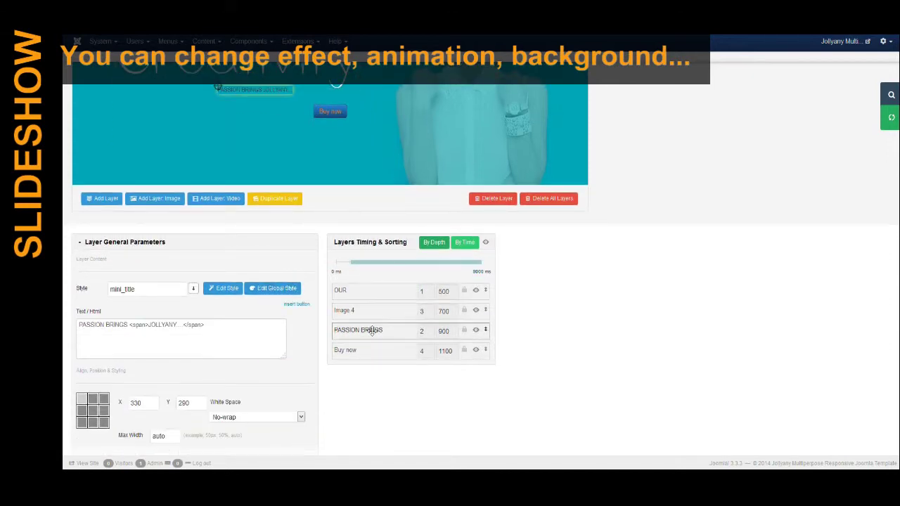
click(370, 352)
scroll(343, 290, up, 1)
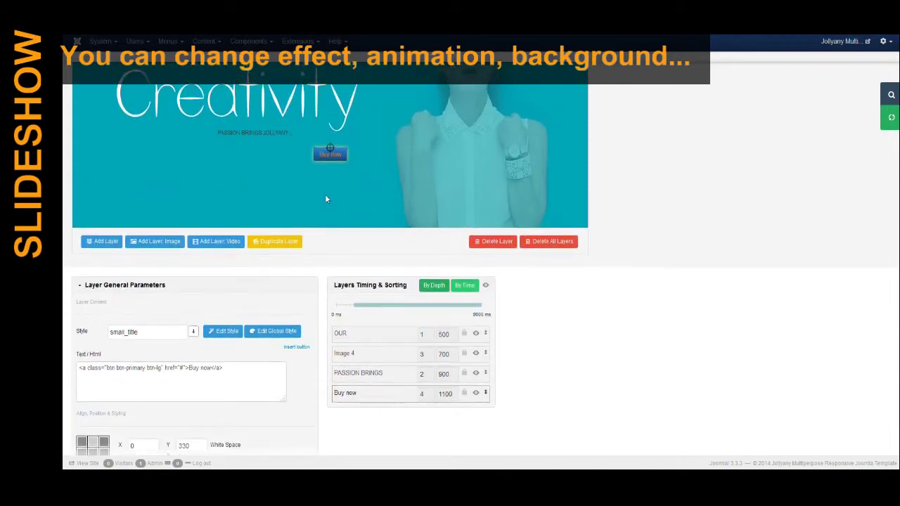
- Select the slide's layers again and check their start times in the timing list
scroll(359, 282, down, 1)
click(370, 290)
click(388, 330)
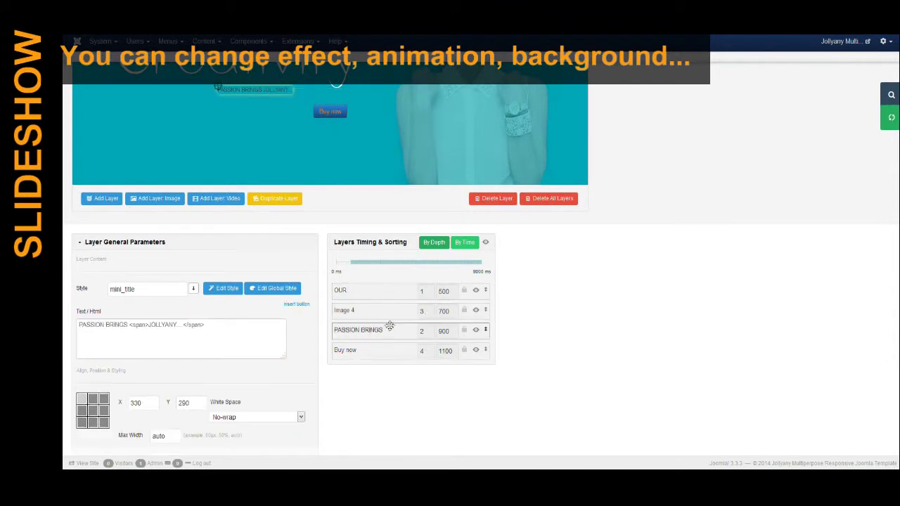
click(445, 293)
click(444, 313)
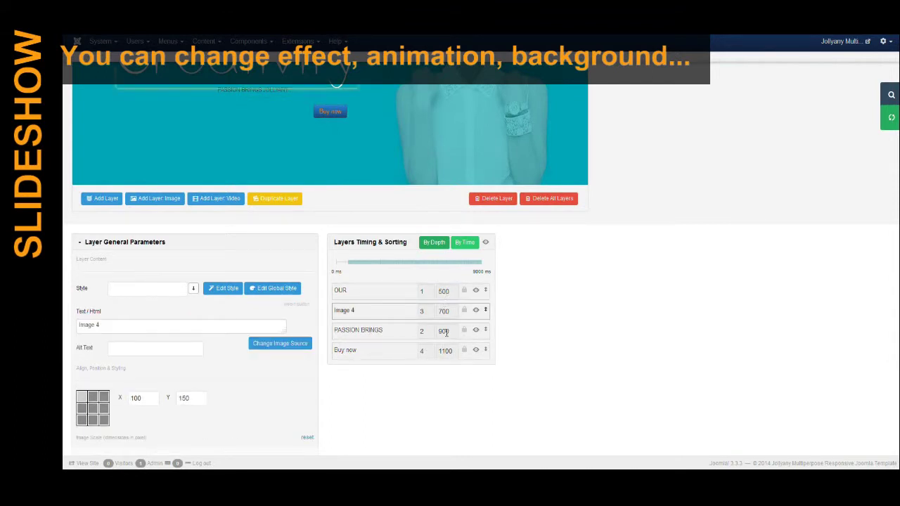
click(448, 349)
scroll(437, 315, down, 2)
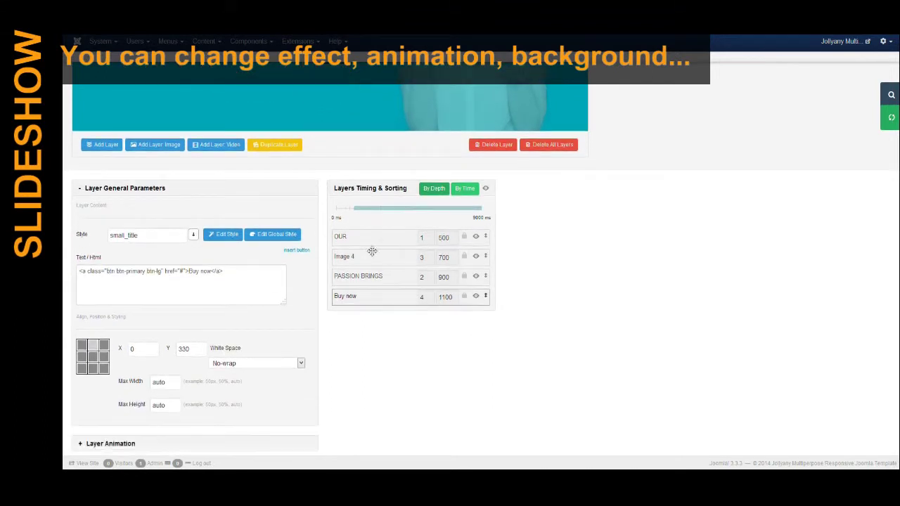
- Select the OUR layer and examine its text content and its X and Y position
click(367, 238)
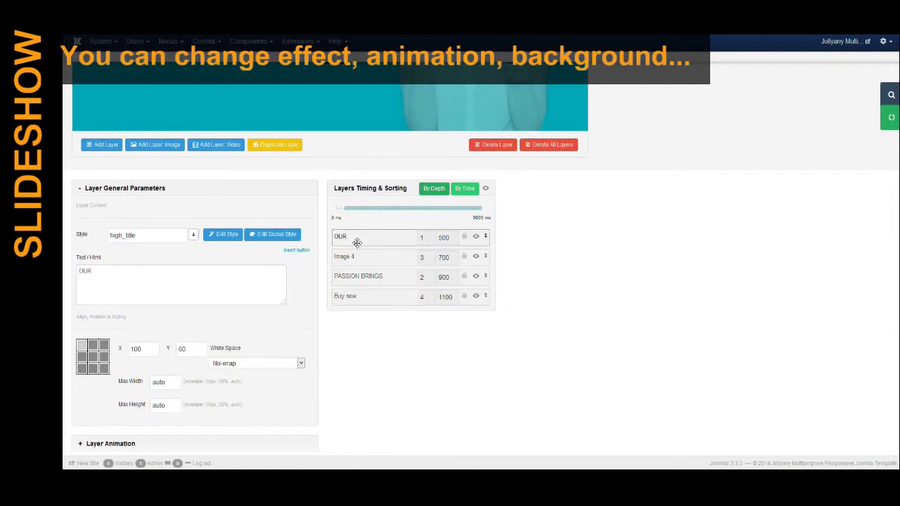
scroll(250, 263, down, 2)
double_click(80, 221)
click(139, 223)
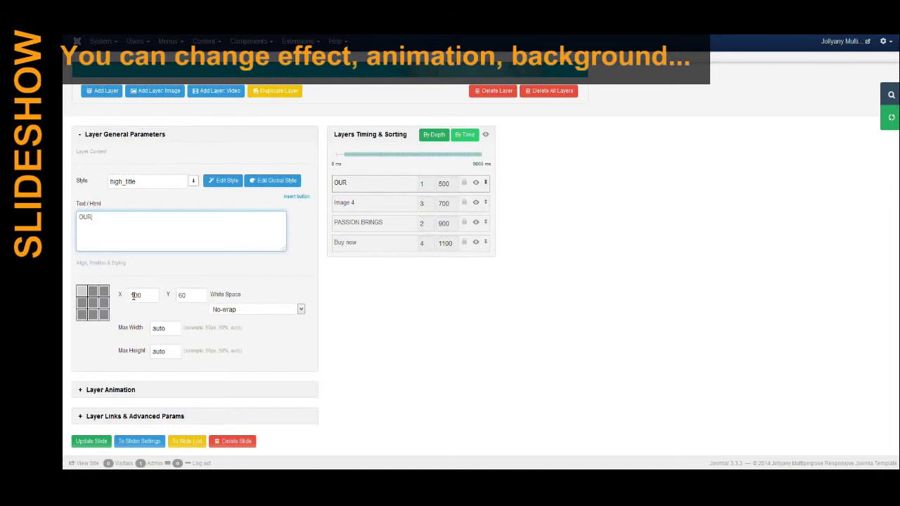
click(185, 296)
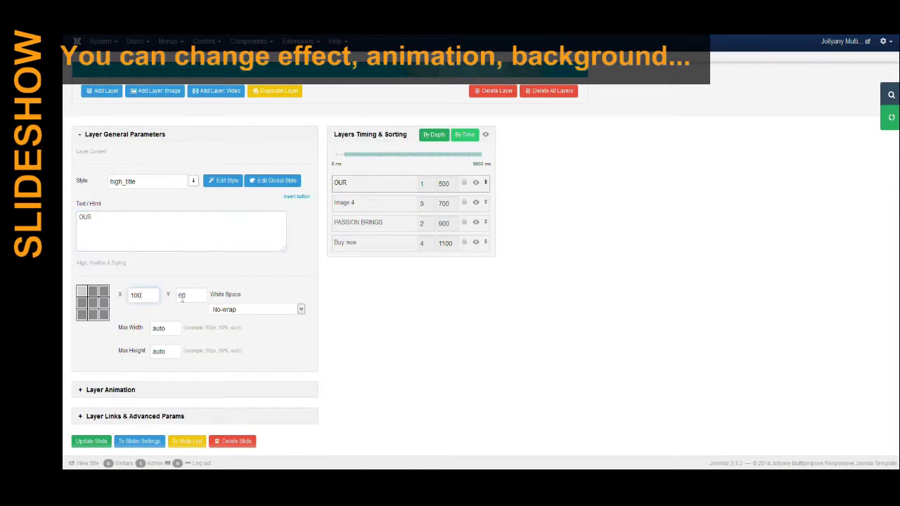
- Examine the OUR layer's start and end animation settings, including the available start animations, easing and speed
click(121, 394)
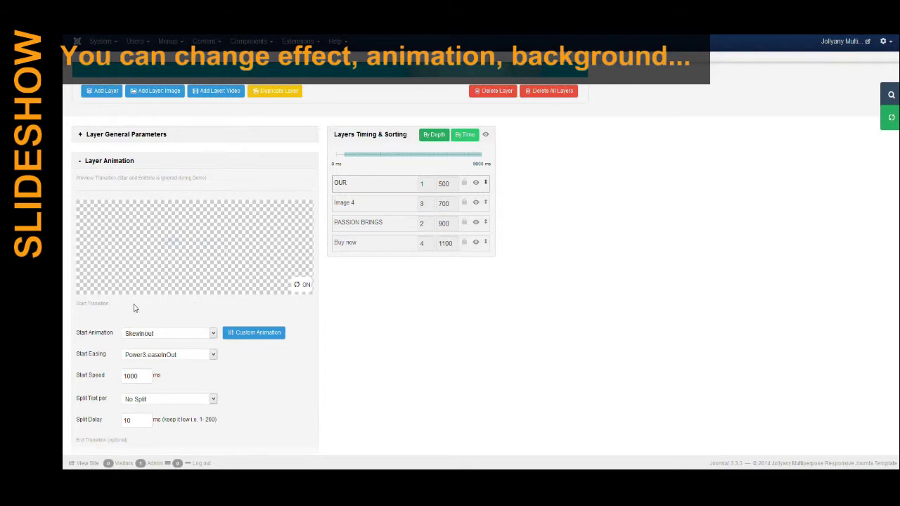
scroll(134, 307, down, 2)
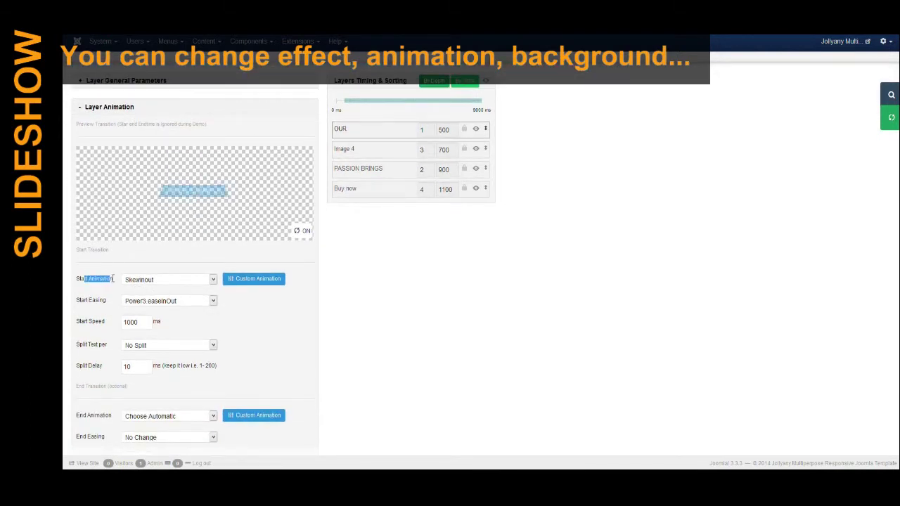
click(213, 282)
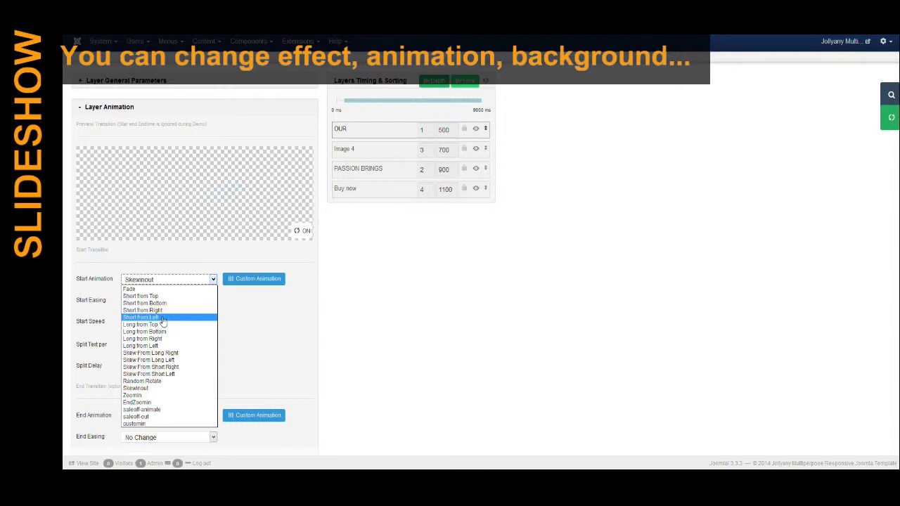
click(227, 305)
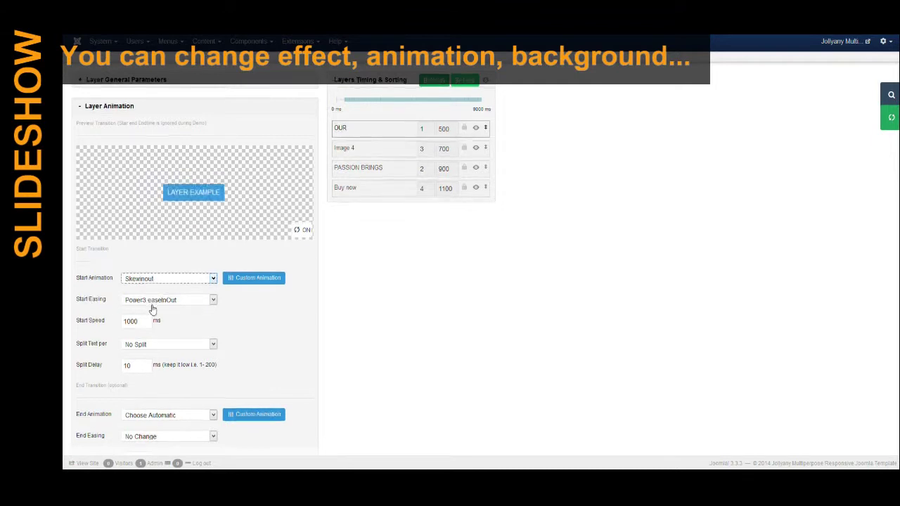
scroll(151, 303, down, 1)
click(141, 269)
scroll(132, 287, down, 2)
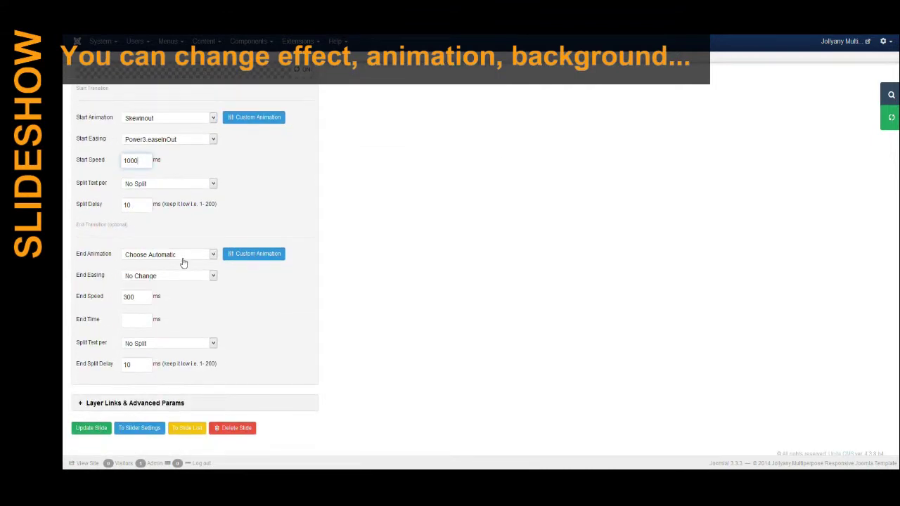
scroll(207, 272, down, 1)
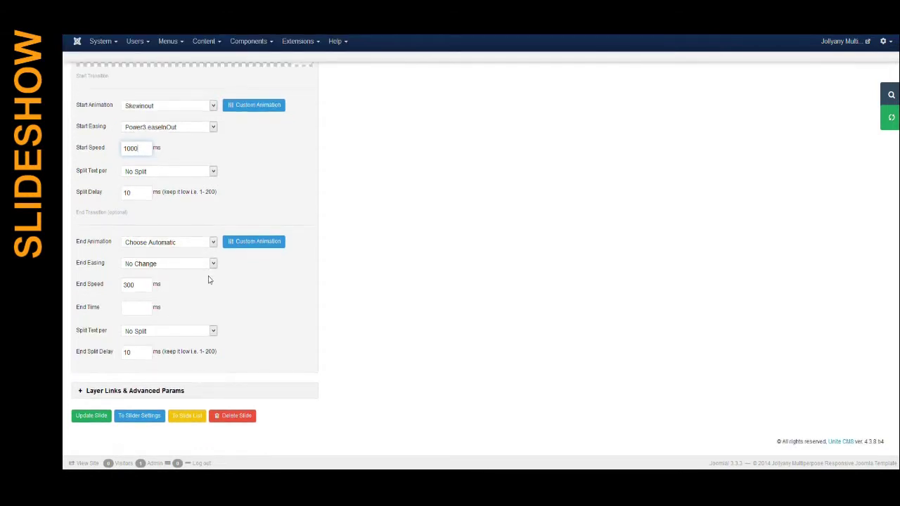
- Update the slide to save its edited settings
click(95, 418)
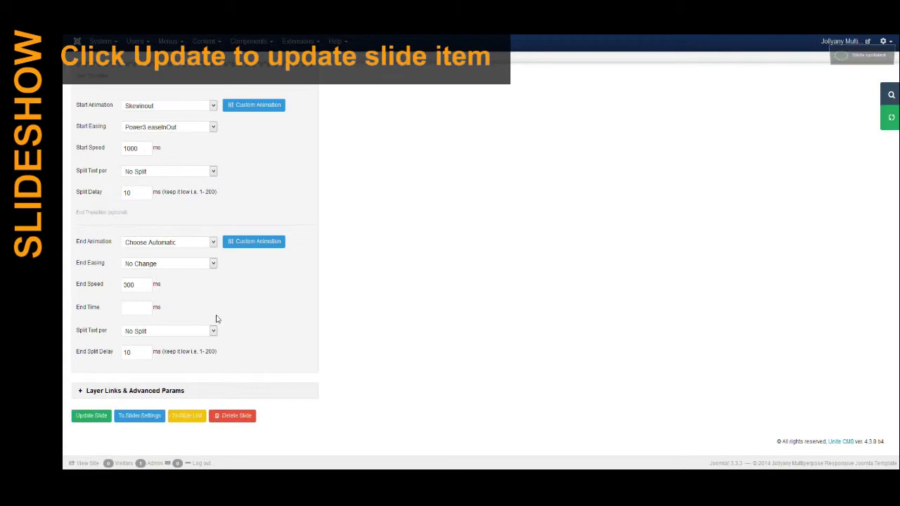
scroll(217, 318, up, 5)
scroll(216, 318, up, 2)
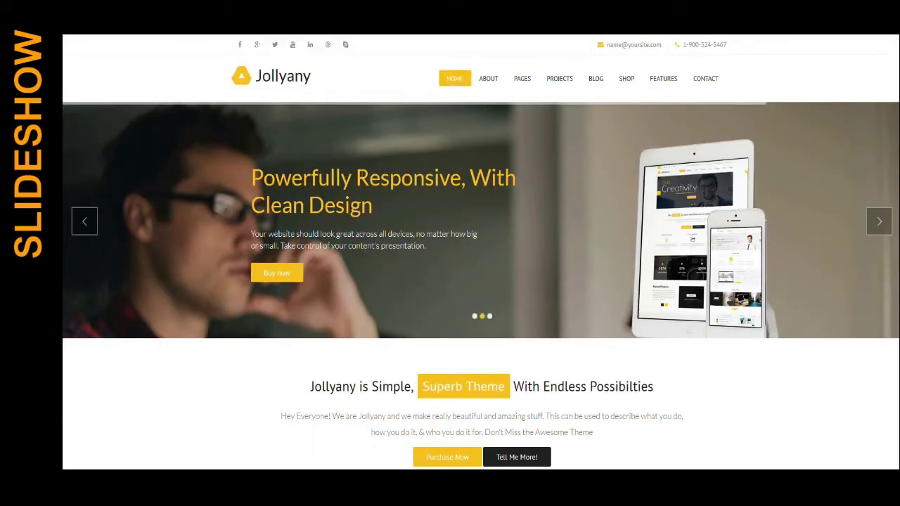
- Reload the Jollyany site's home page and check the slideshow by advancing to the second slide and returning to the first
right_click(376, 146)
click(397, 176)
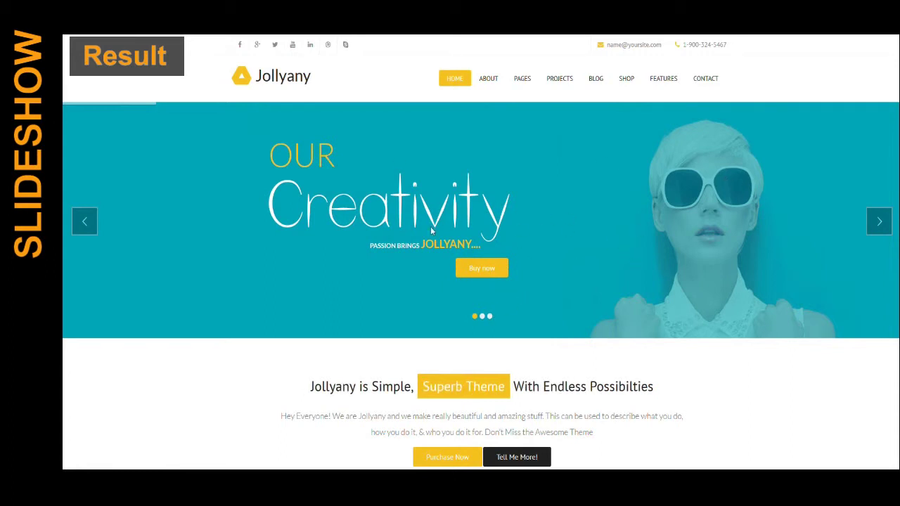
click(879, 222)
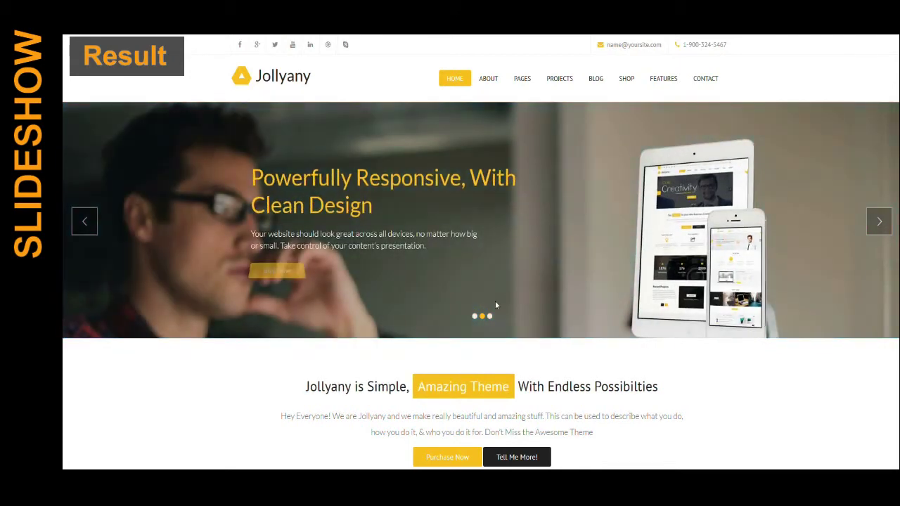
click(475, 317)
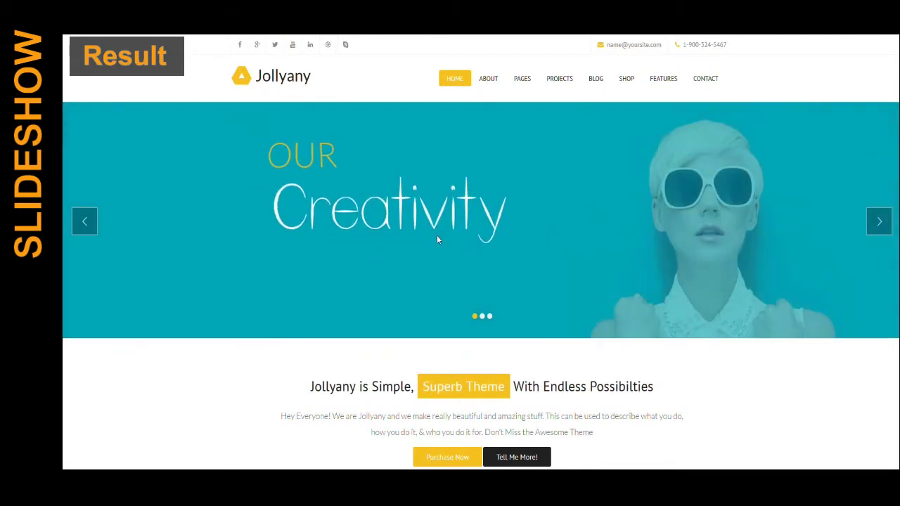